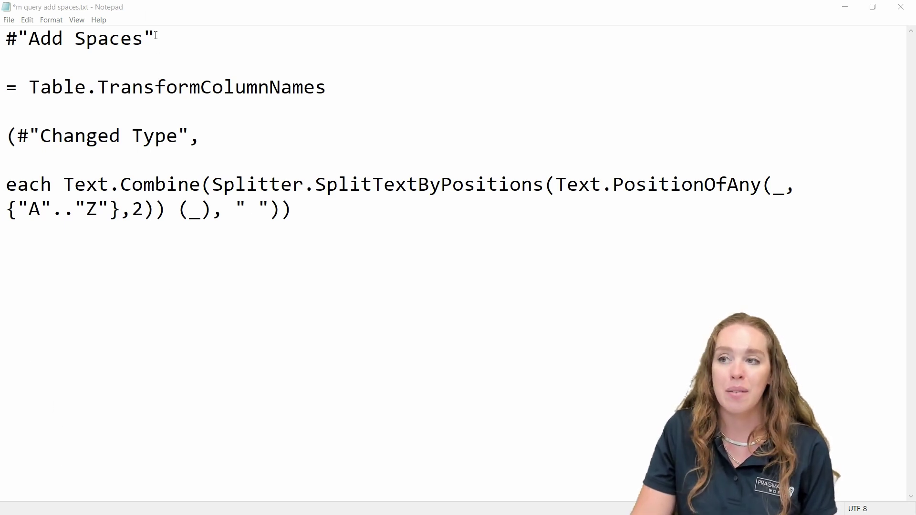
- Highlight the Add Spaces step name, function, Changed Type reference and Text.Combine expression, then minimize Notepad
drag(156, 36, 6, 42)
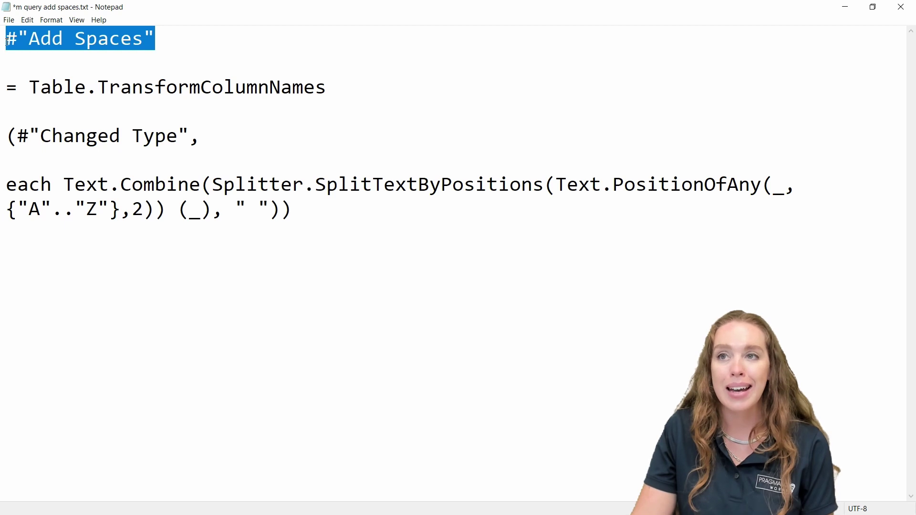
click(126, 52)
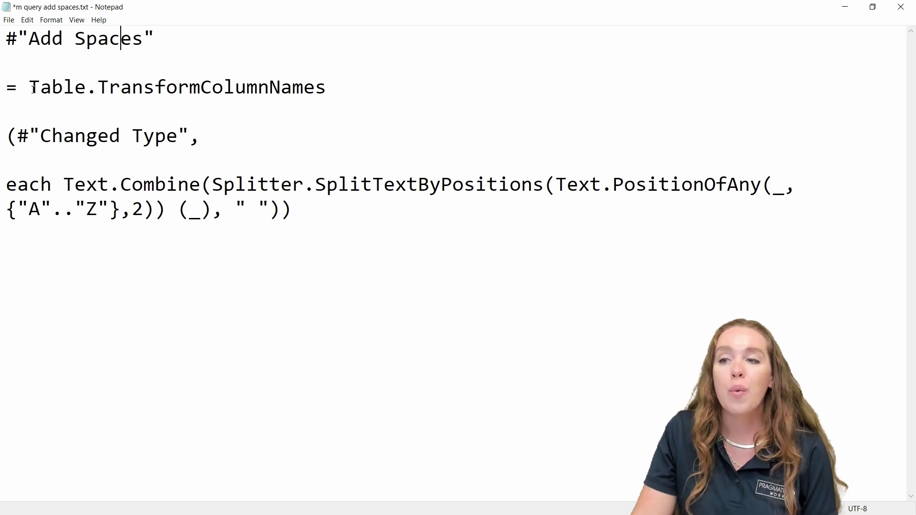
drag(30, 88, 326, 85)
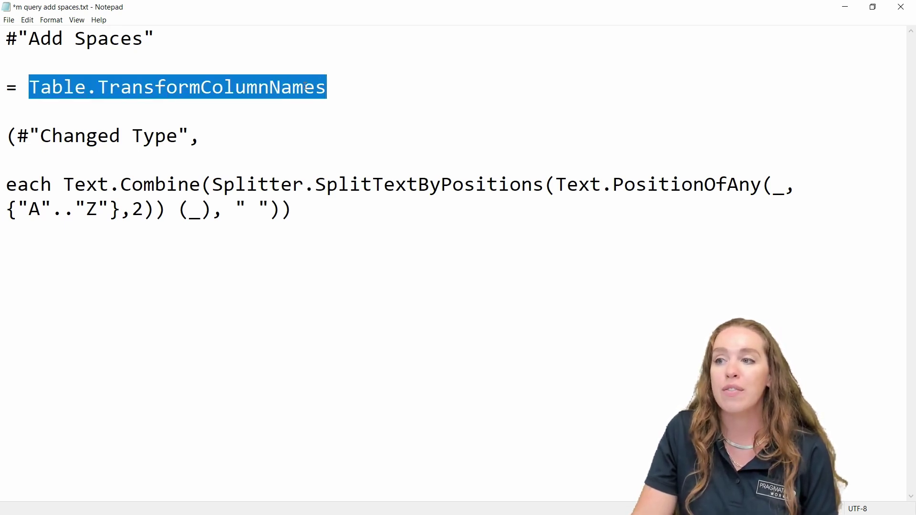
click(315, 86)
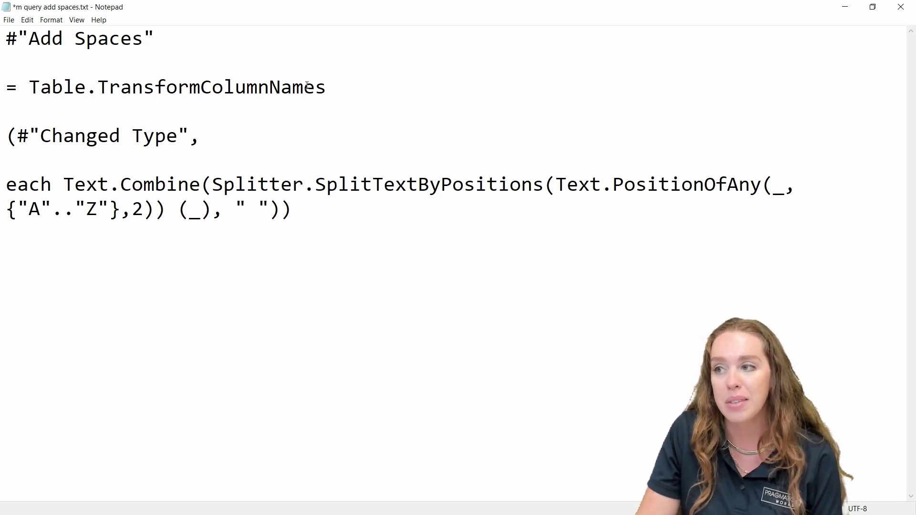
drag(41, 138, 179, 133)
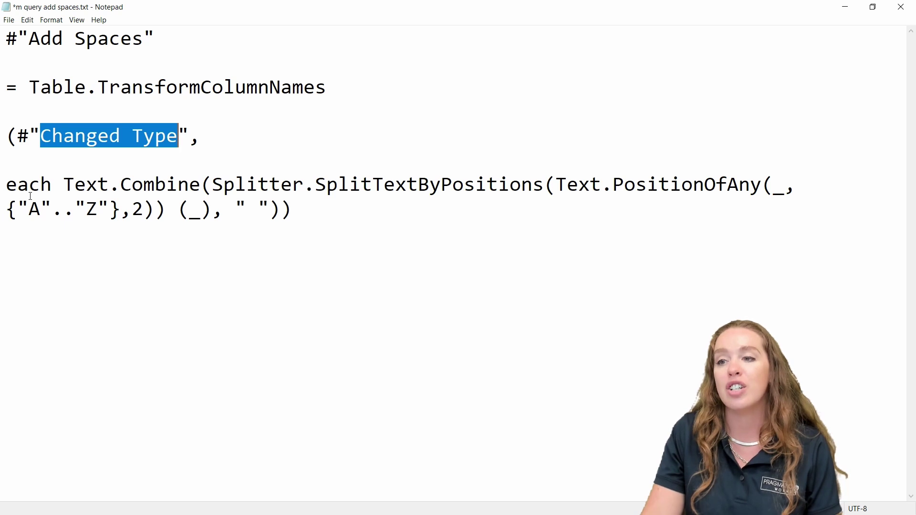
drag(5, 179, 298, 209)
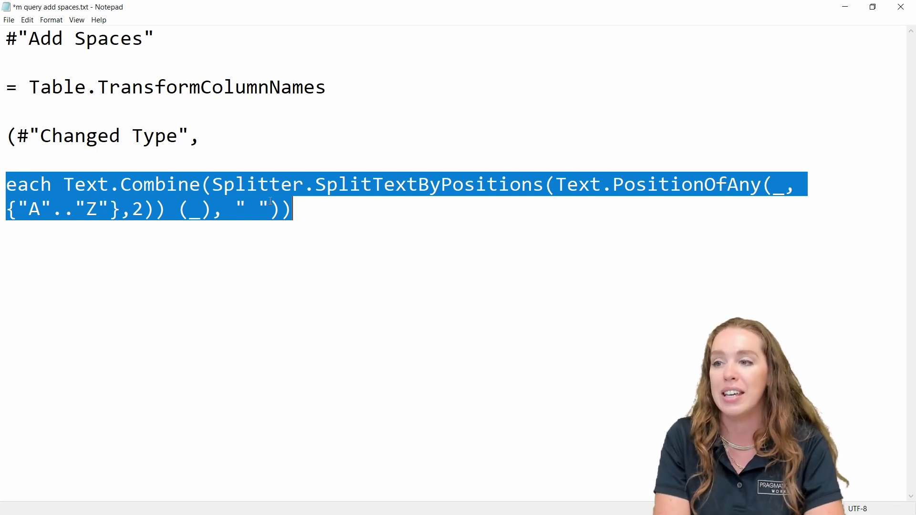
click(852, 12)
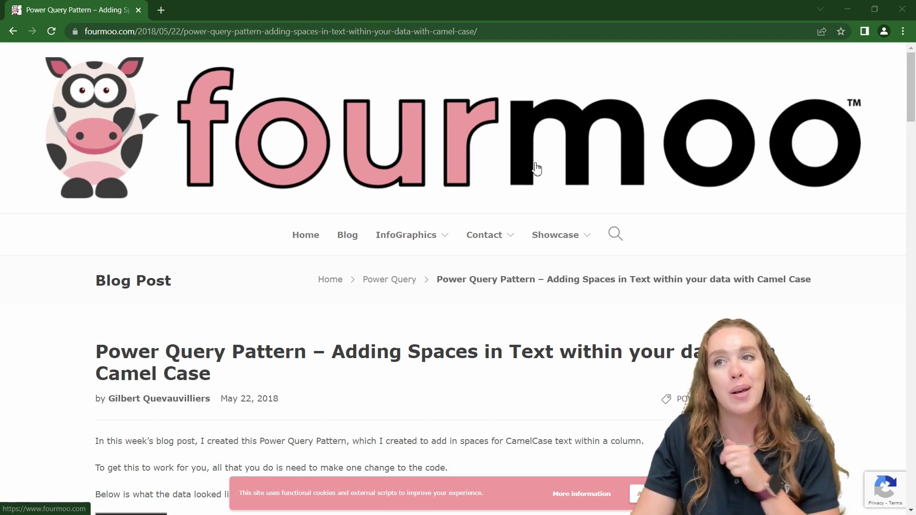
- Scroll down the fourmoo post to its code block and highlight the credit line to the original post
scroll(436, 208, down, 2)
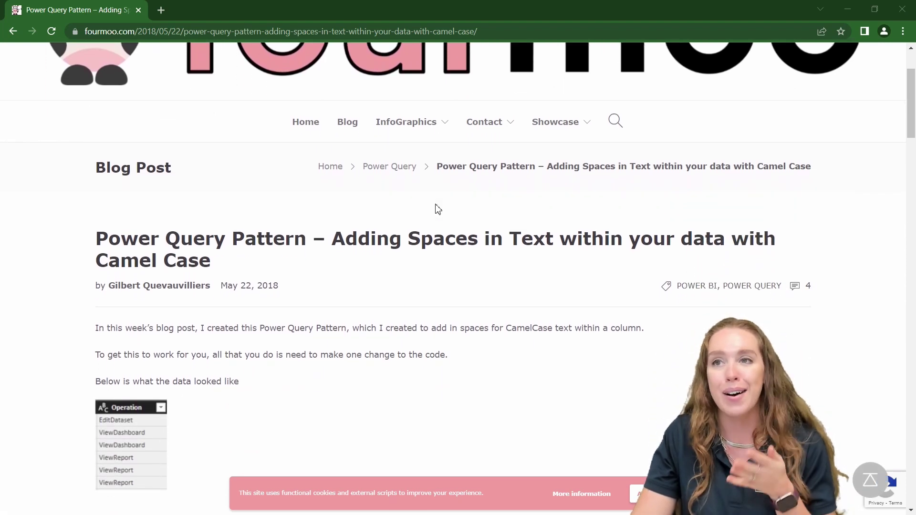
scroll(431, 217, down, 1)
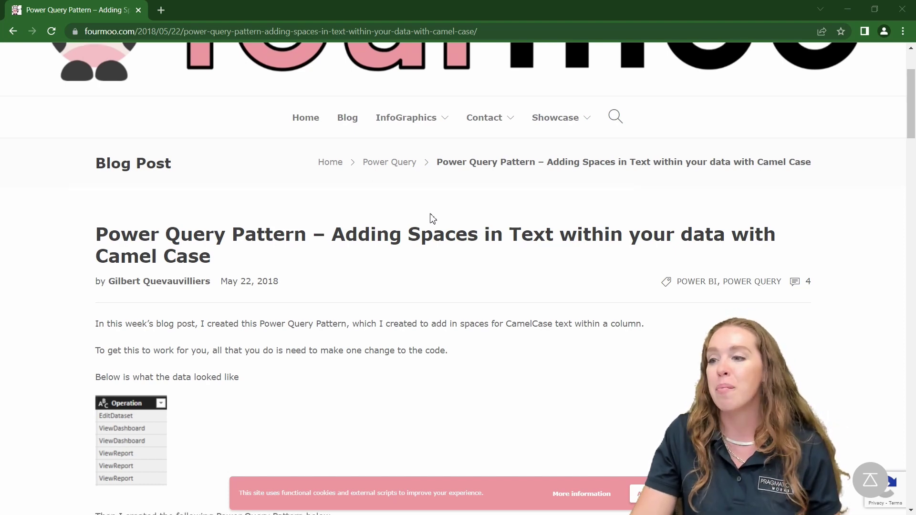
scroll(432, 218, down, 4)
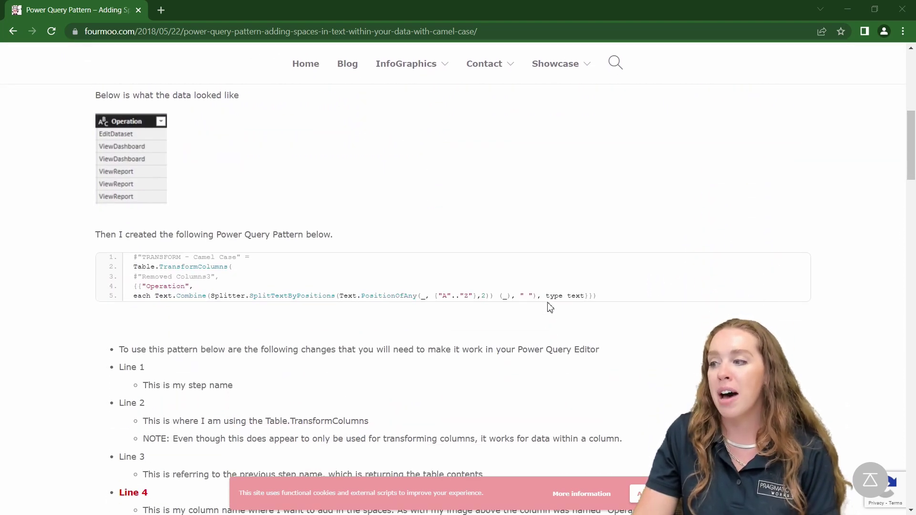
scroll(503, 317, down, 3)
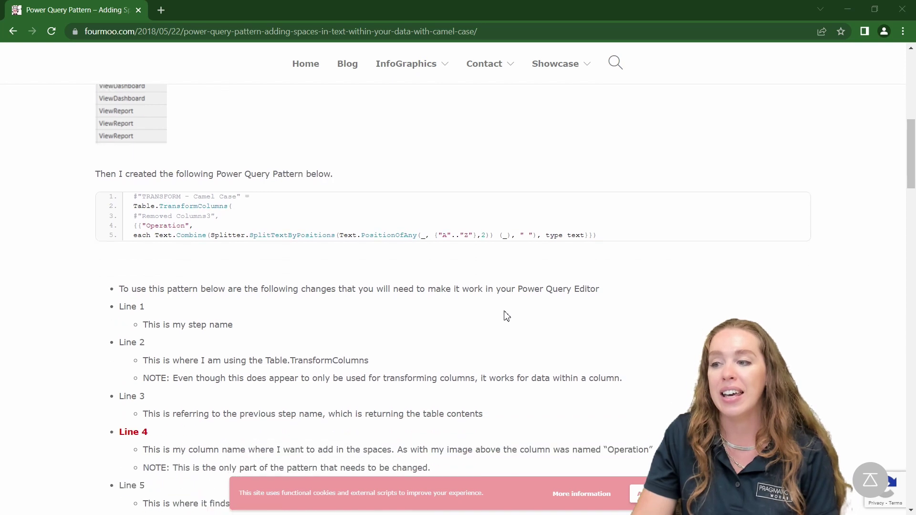
scroll(346, 353, down, 1)
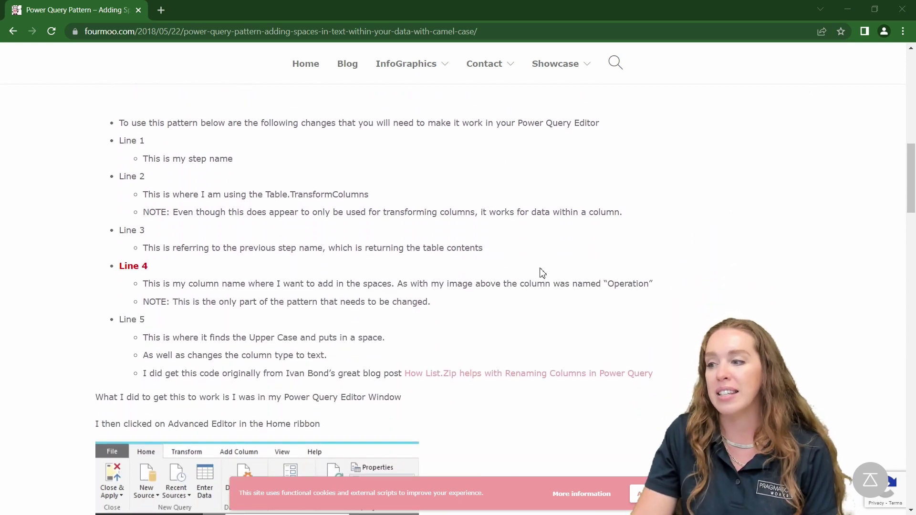
drag(399, 373, 689, 375)
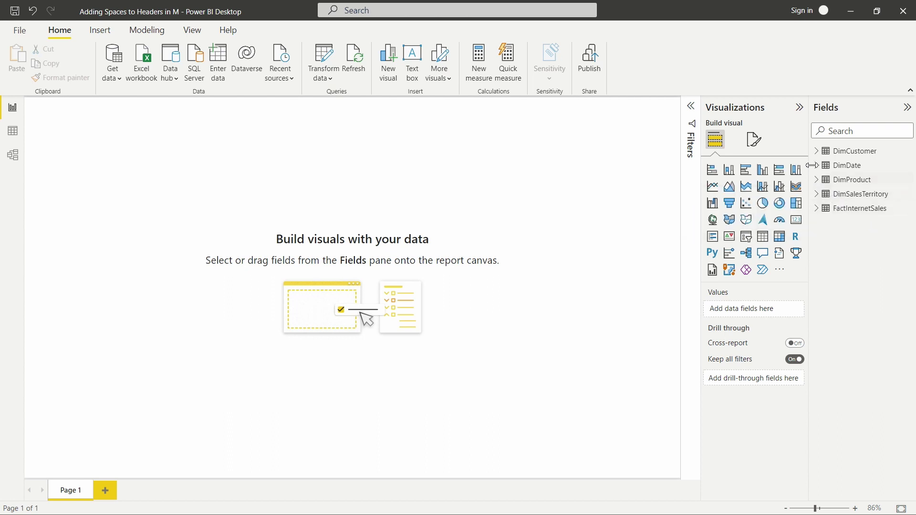
- Expand and collapse DimCustomer, DimDate, DimProduct, DimSalesTerritory and FactInternetSales to review their unspaced column names
mouse_move(816, 158)
click(817, 151)
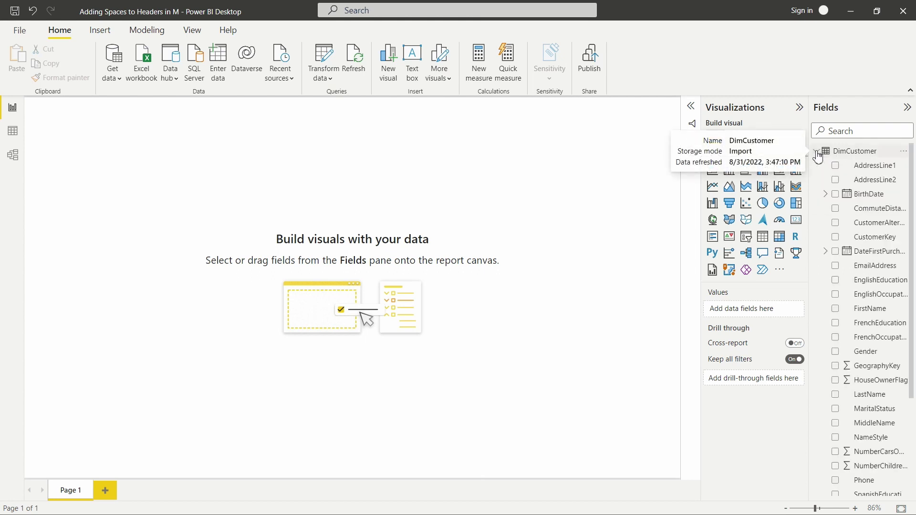
click(818, 152)
click(818, 167)
click(818, 168)
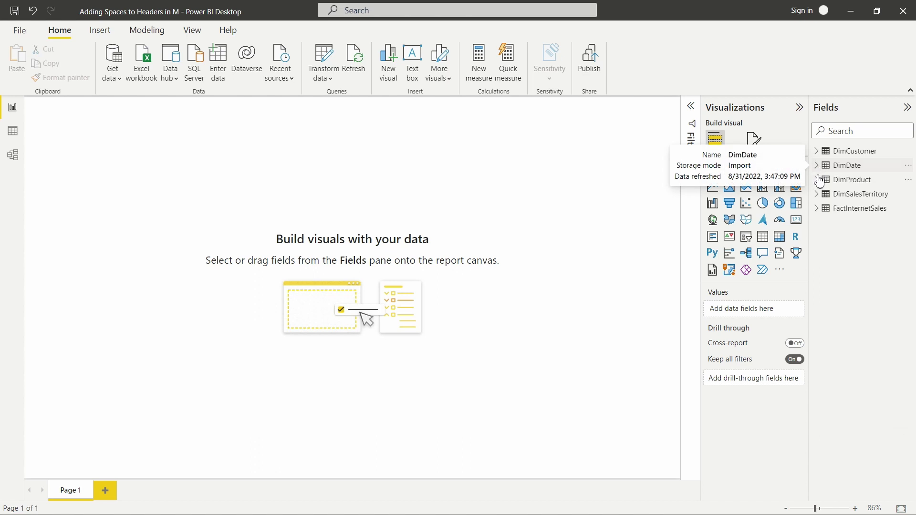
click(819, 181)
click(819, 181)
click(821, 195)
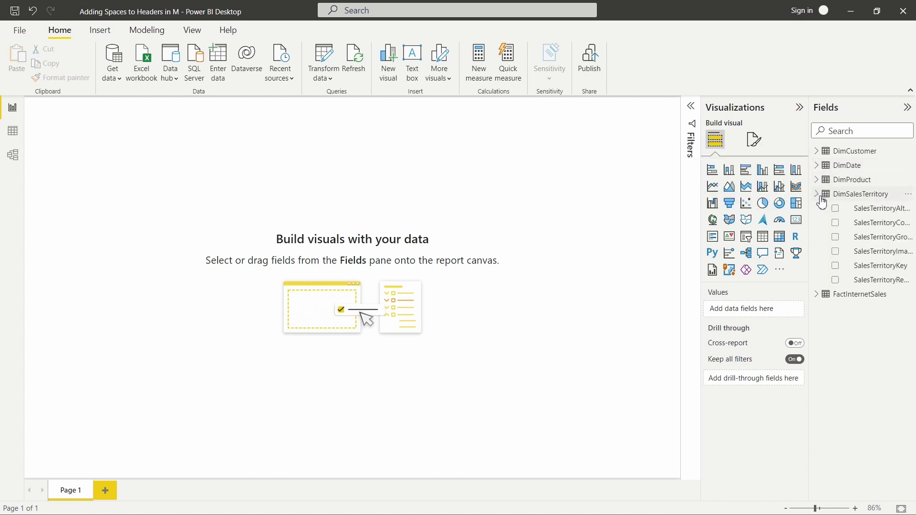
click(822, 197)
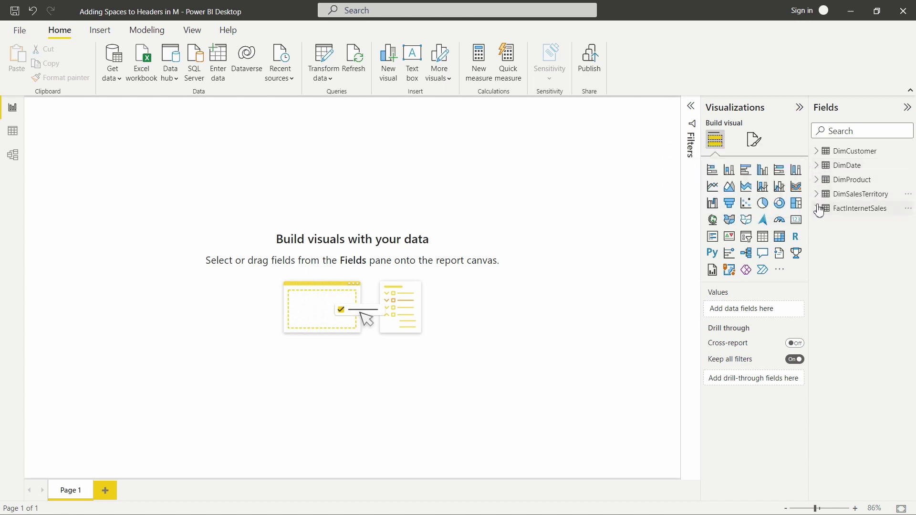
click(819, 210)
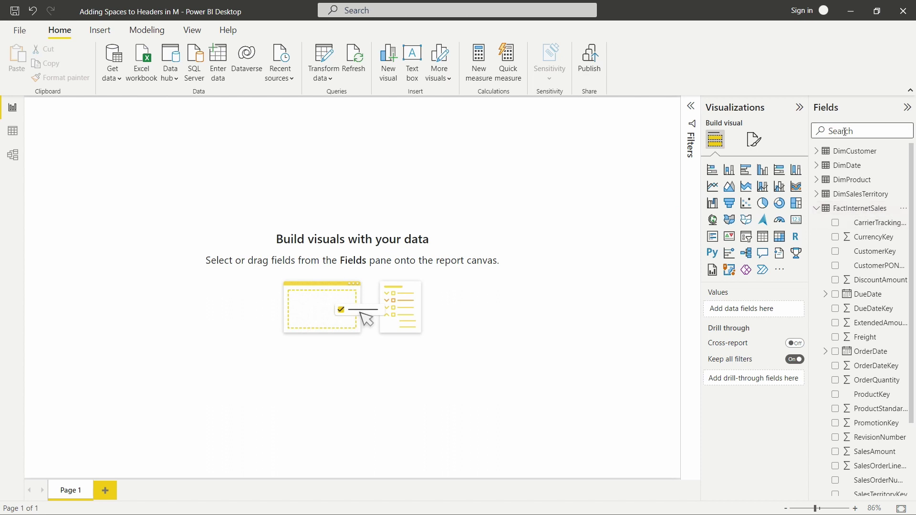
click(820, 211)
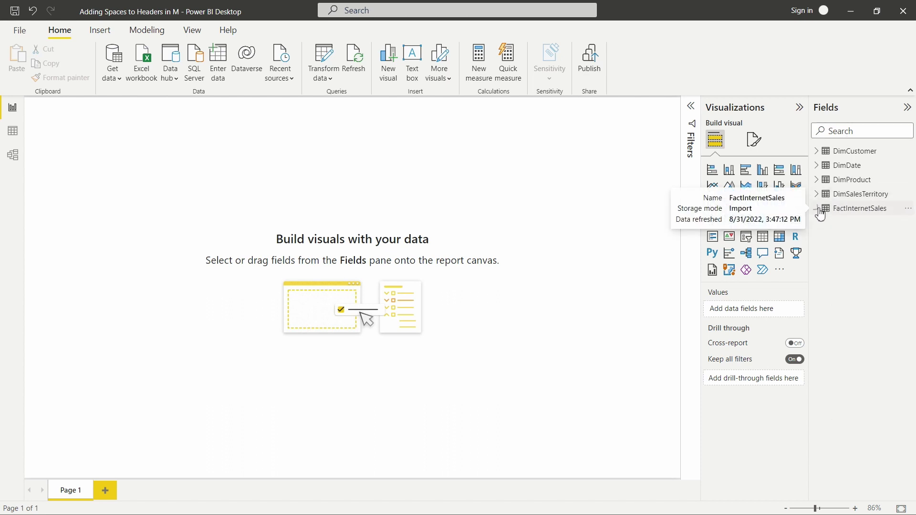
click(818, 153)
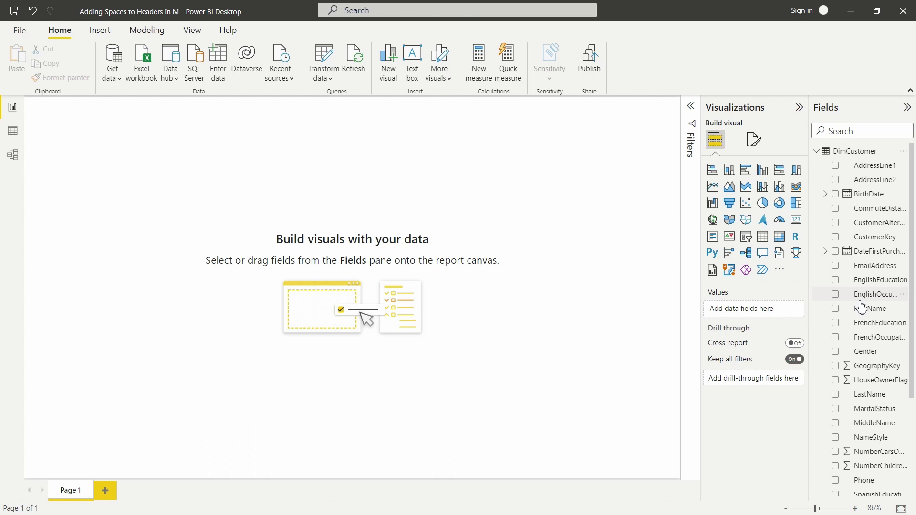
- Start renaming AddressLine1, leave it unchanged, then launch Transform data from the Home ribbon
double_click(882, 166)
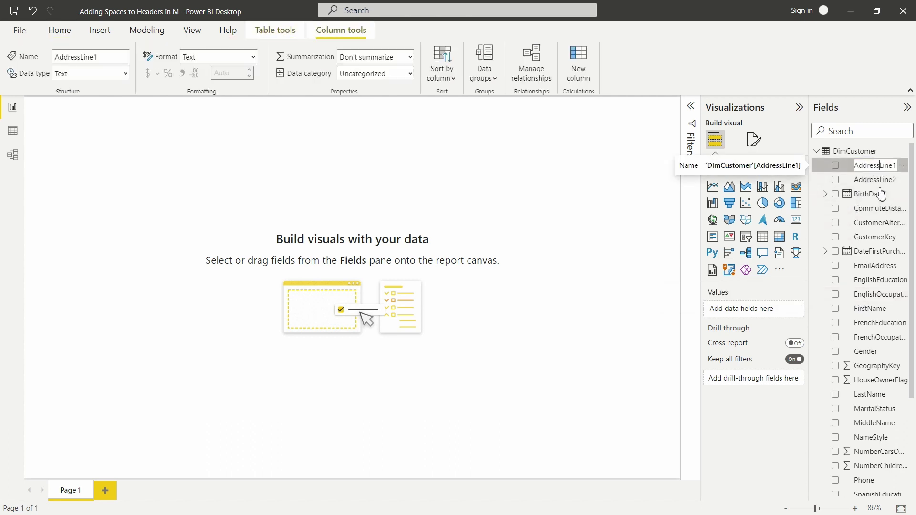
click(852, 90)
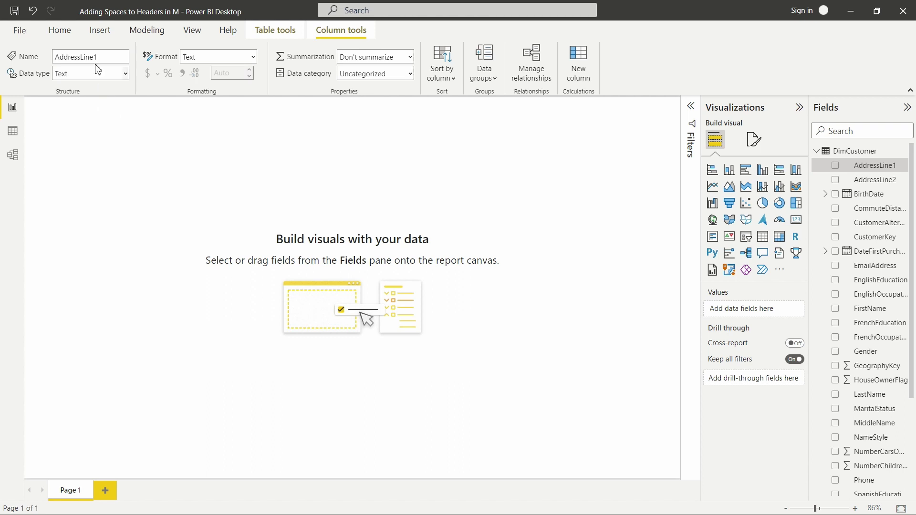
click(61, 35)
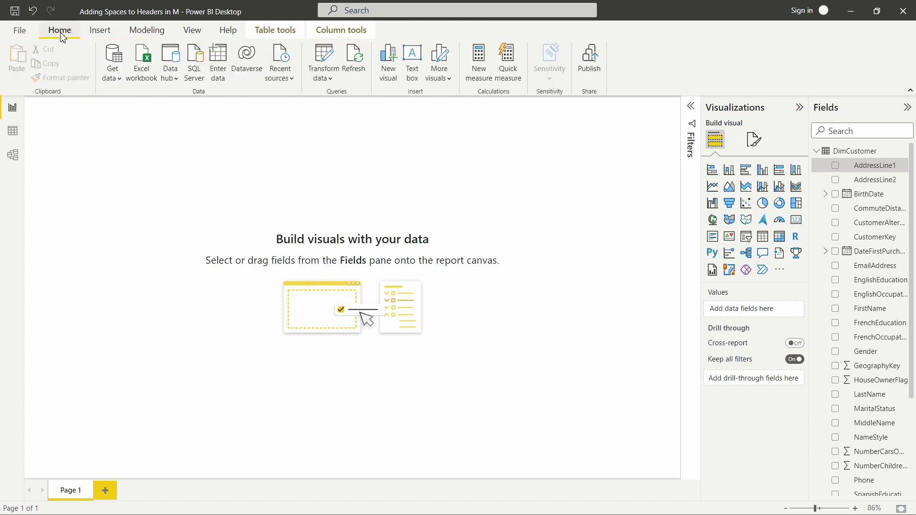
click(332, 60)
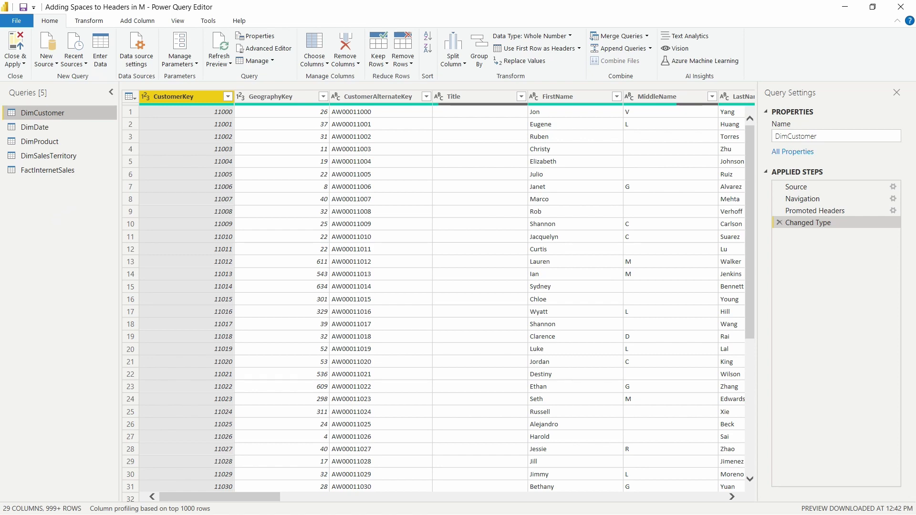
- Switch back to the Notepad window holding the drafted Add Spaces code with Alt+Tab
key(alt+Tab)
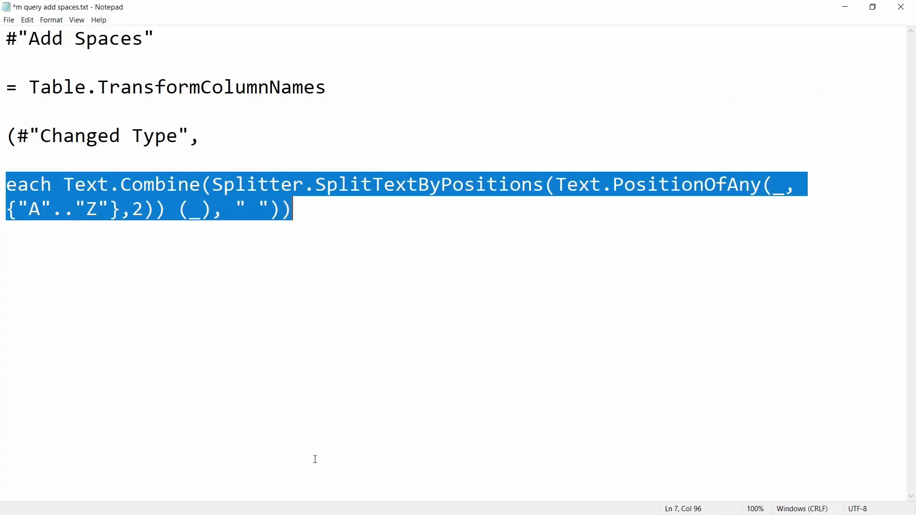
- Copy the entire Add Spaces M code from Notepad and minimize Notepad
click(560, 352)
drag(296, 226, 6, 38)
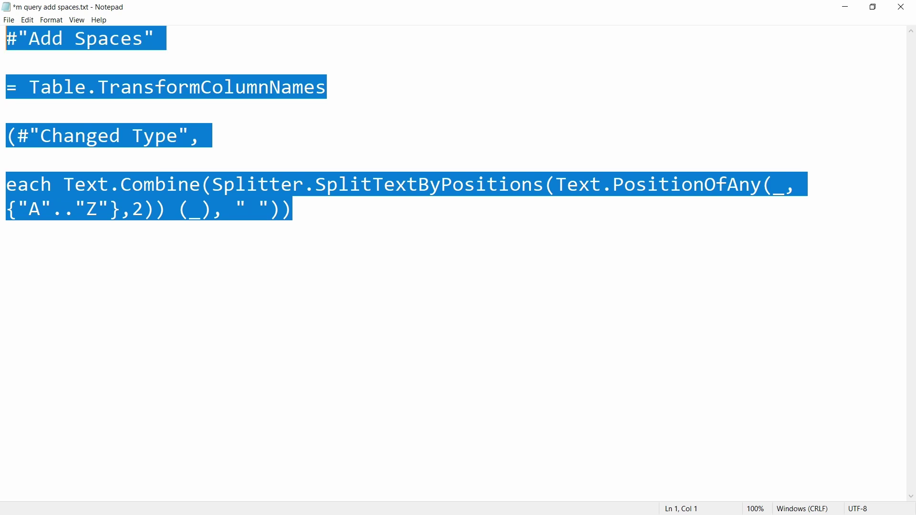
right_click(61, 36)
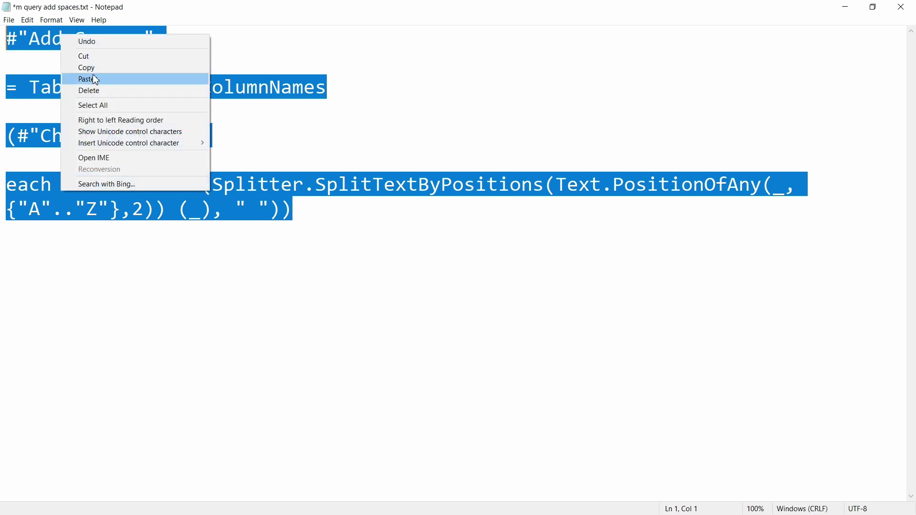
click(99, 67)
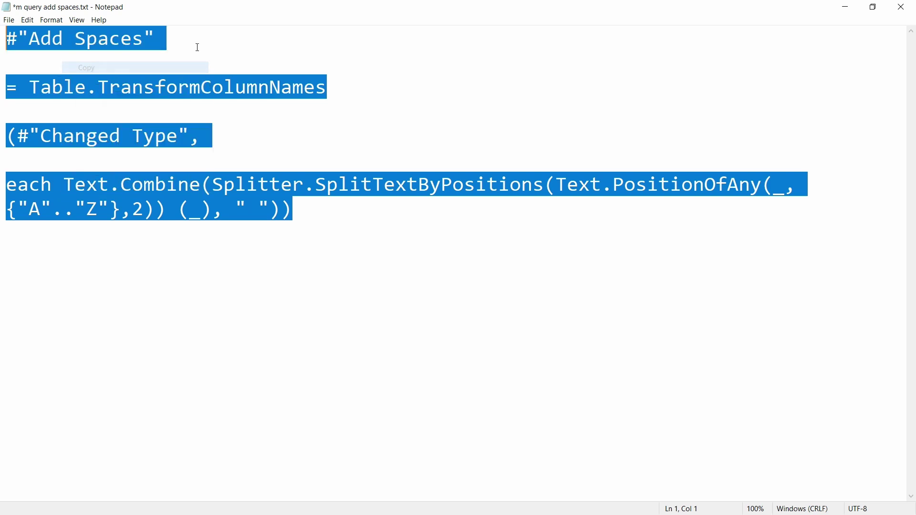
click(843, 9)
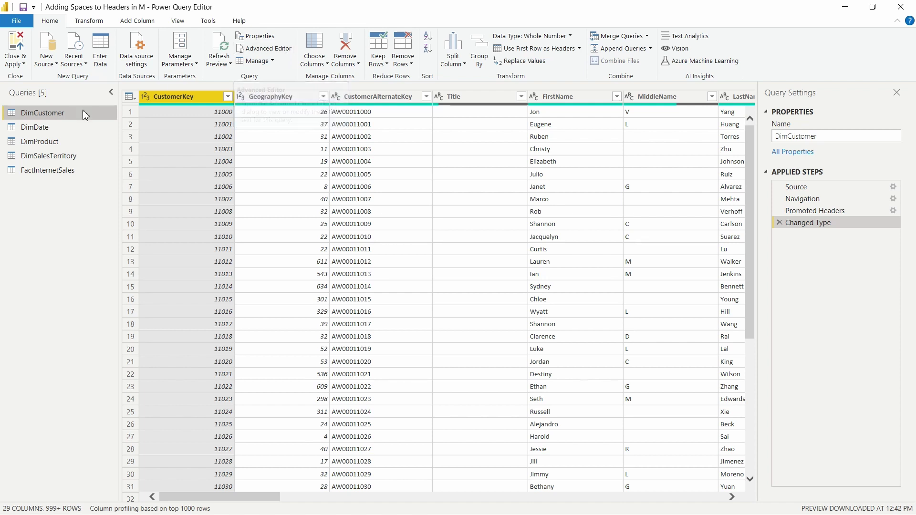
- Open DimCustomer in the Advanced Editor and review the Promoted Headers and Changed Type steps
click(275, 53)
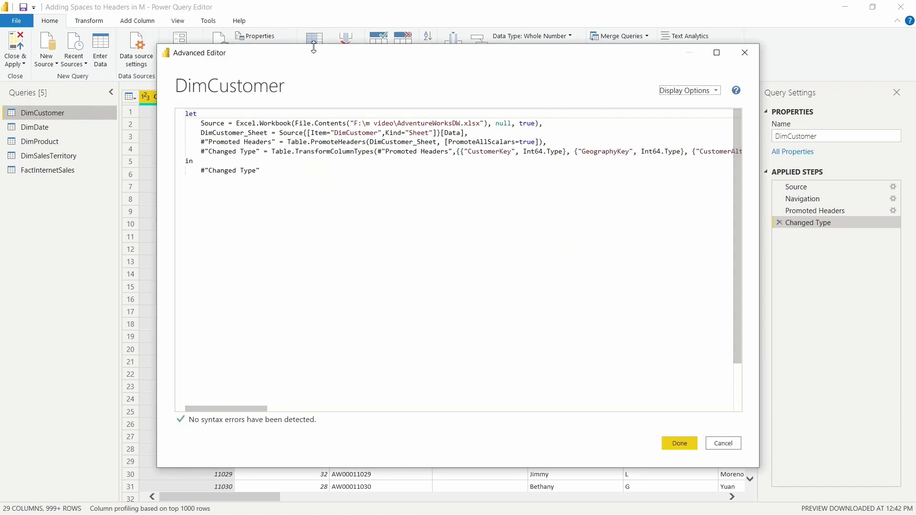
click(717, 52)
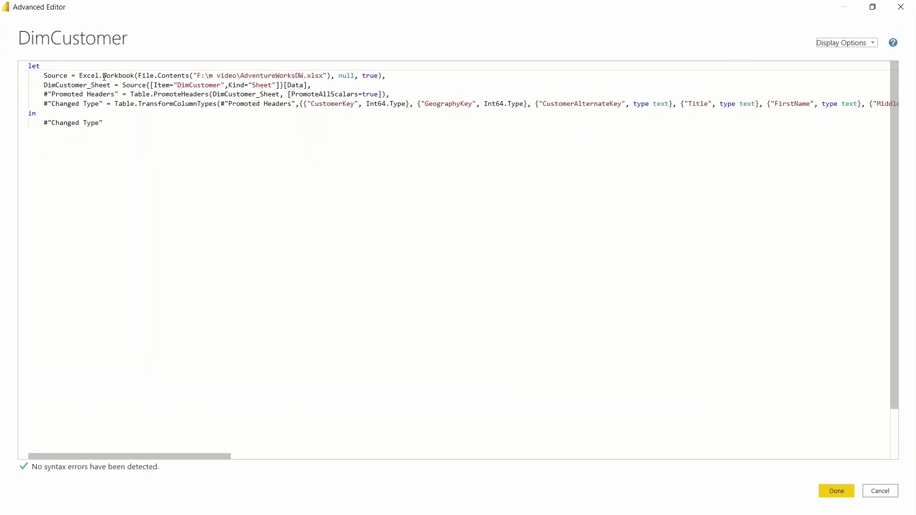
click(872, 7)
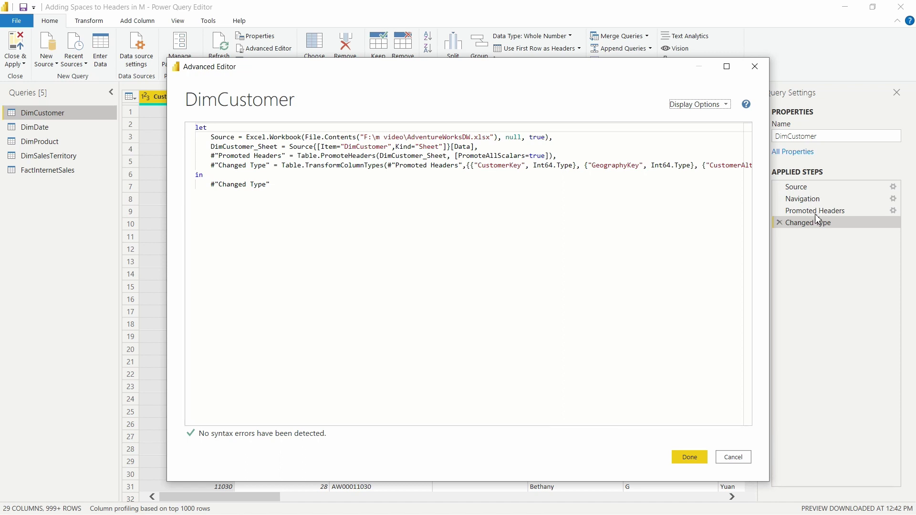
drag(223, 160, 283, 160)
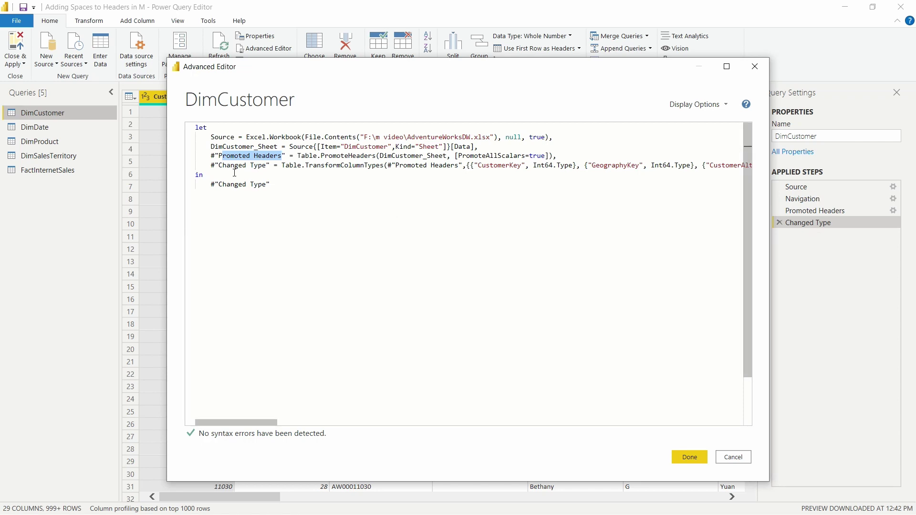
drag(220, 166, 267, 165)
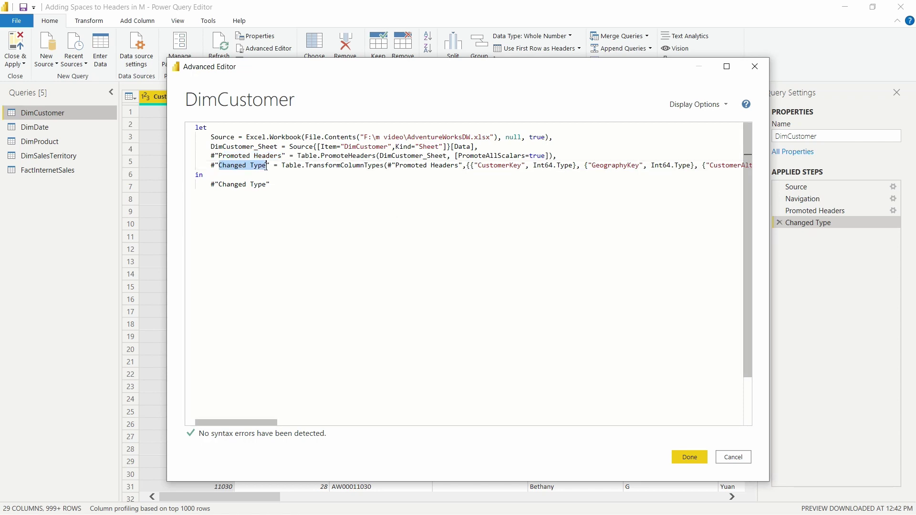
- Maximize the Advanced Editor and add a comma and new line after the Changed Type step
click(726, 66)
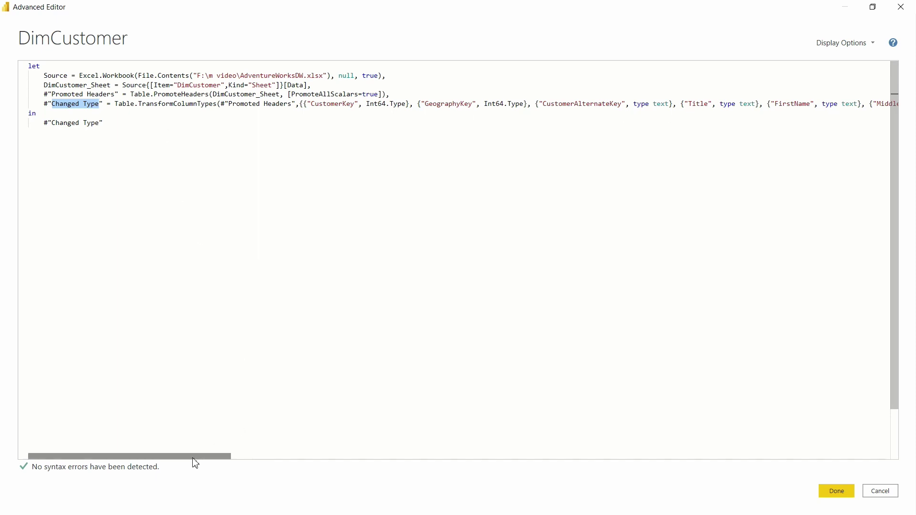
drag(195, 463, 160, 462)
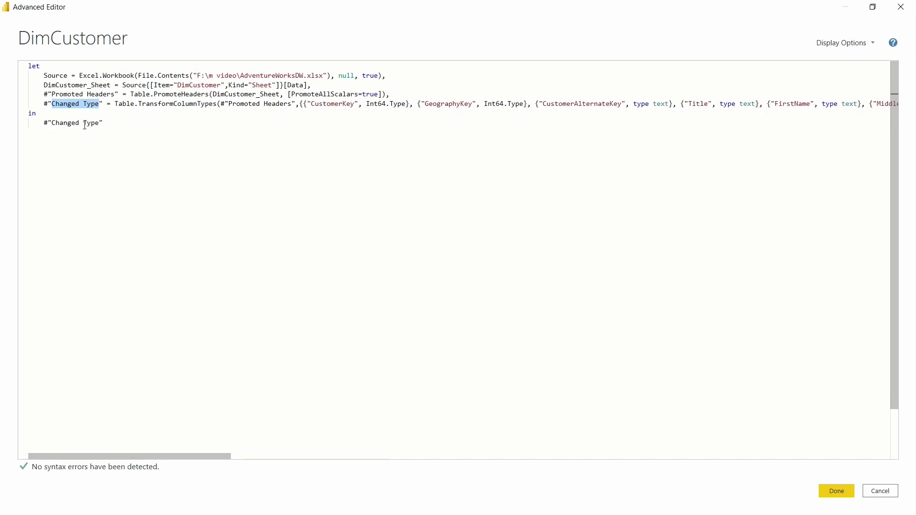
click(42, 102)
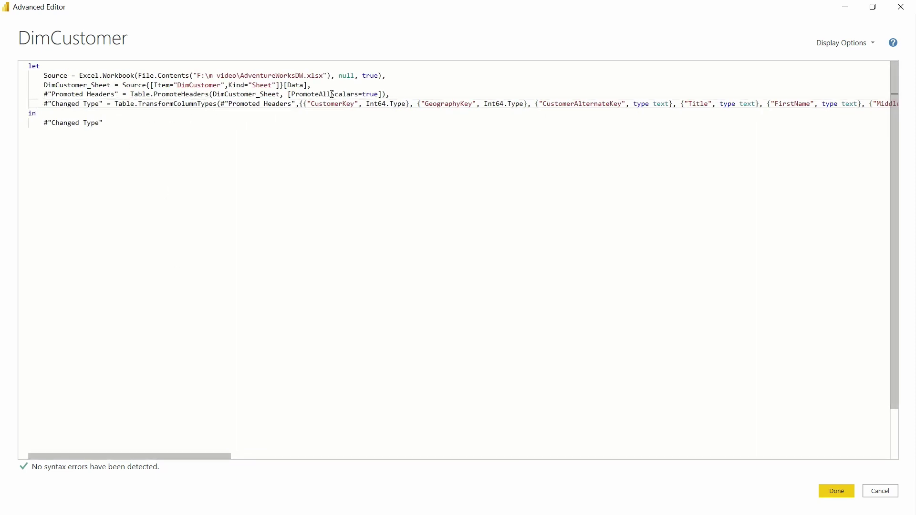
drag(178, 462, 911, 452)
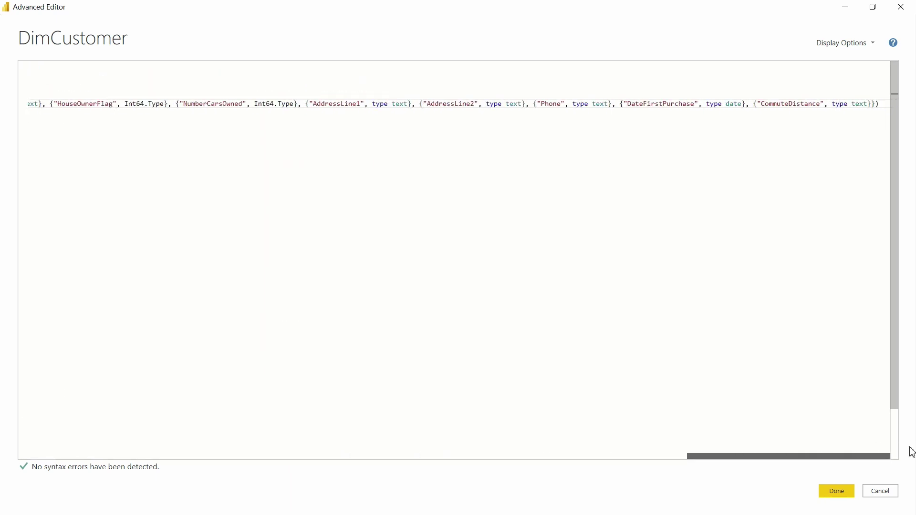
click(882, 105)
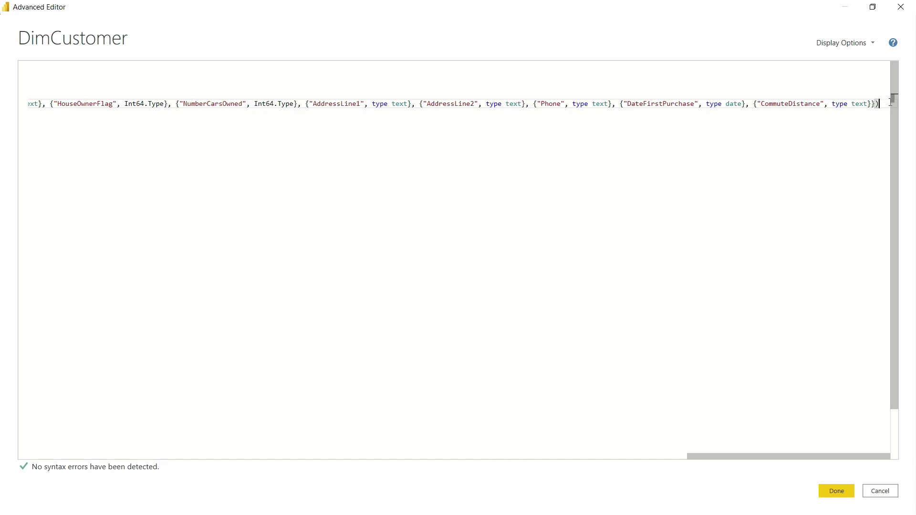
text(,)
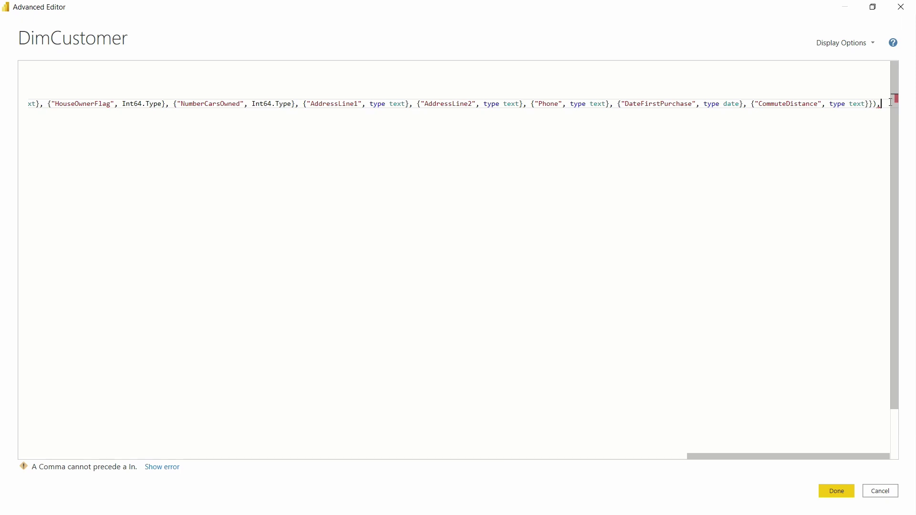
key(Return)
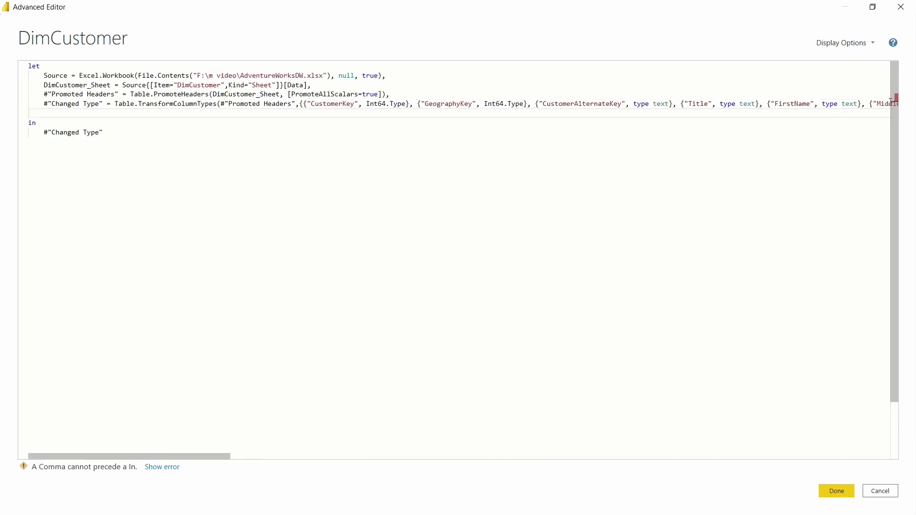
- Paste the Add Spaces code after Changed Type and join it into a single line
key(ctrl+v)
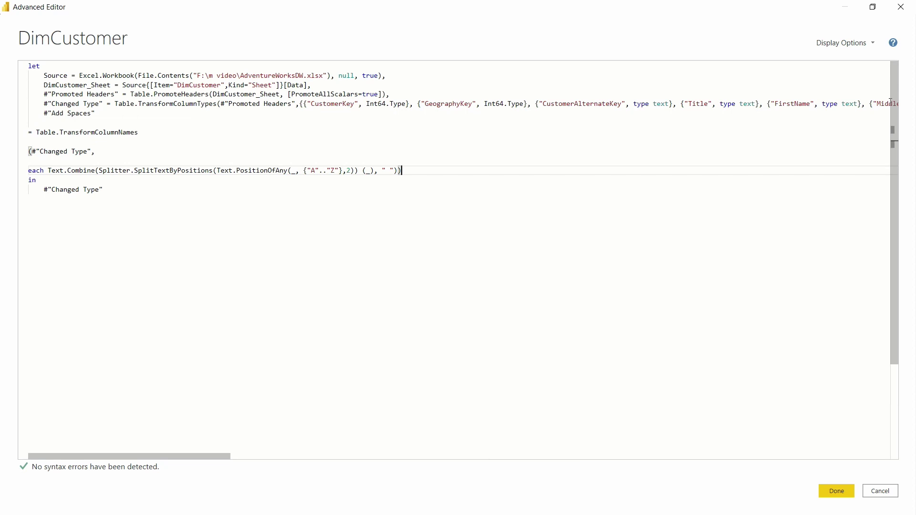
click(30, 133)
key(BackSpace)
key(BackSpace)
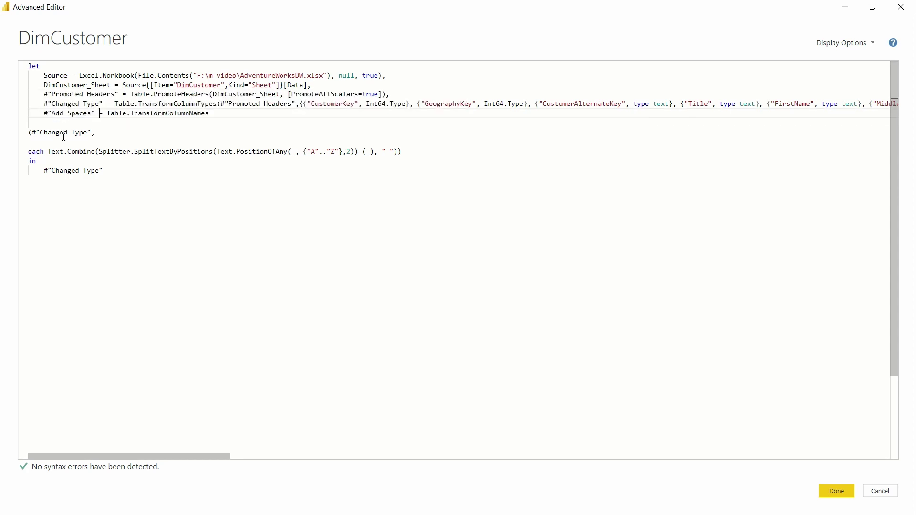
click(29, 132)
key(BackSpace)
key(BackSpace)
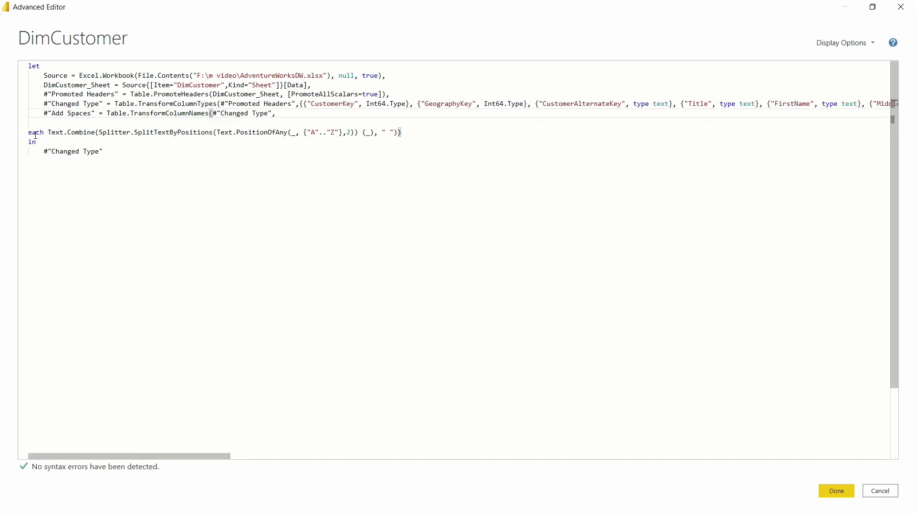
click(29, 133)
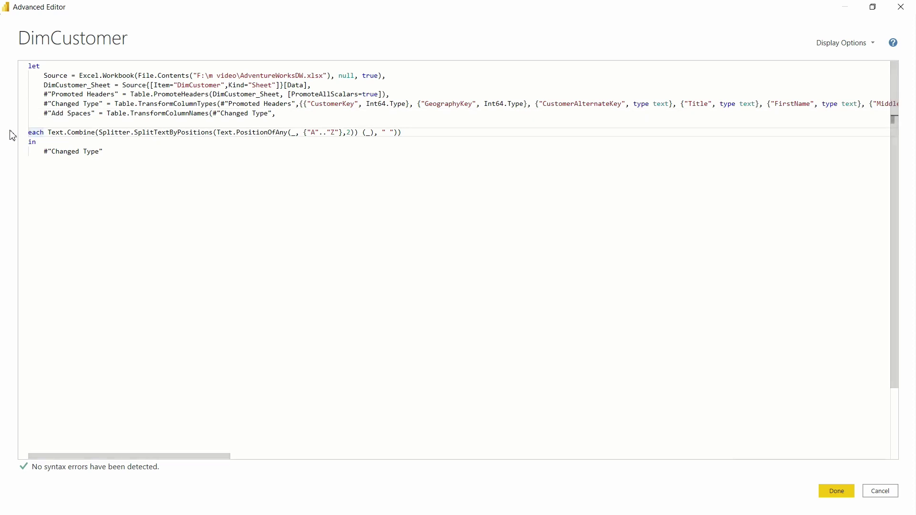
key(BackSpace)
key(BackSpace)
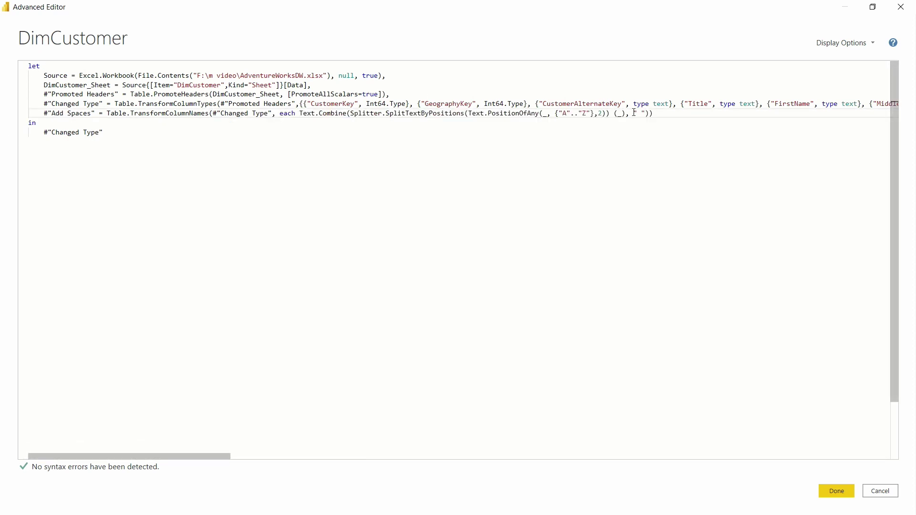
- Pad the DimCustomer_Sheet and Changed Type lines so the steps' equals signs align
click(113, 85)
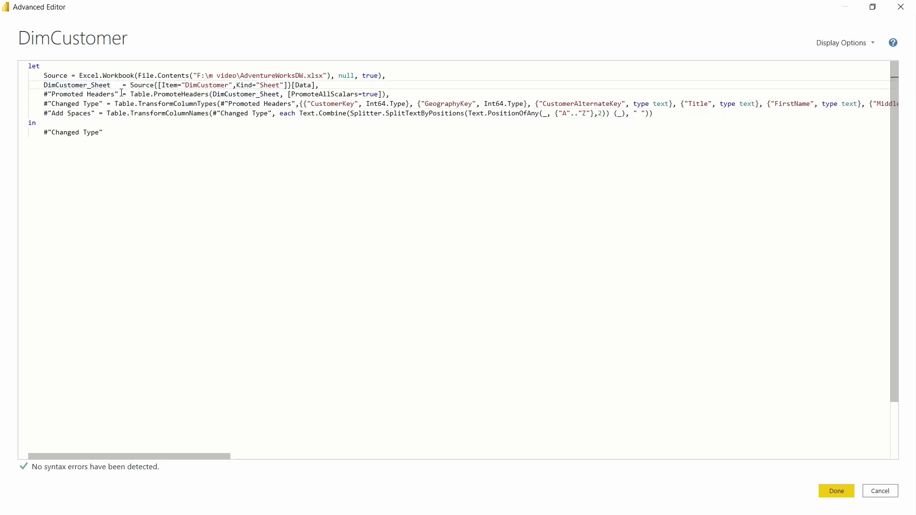
key(Down)
click(109, 104)
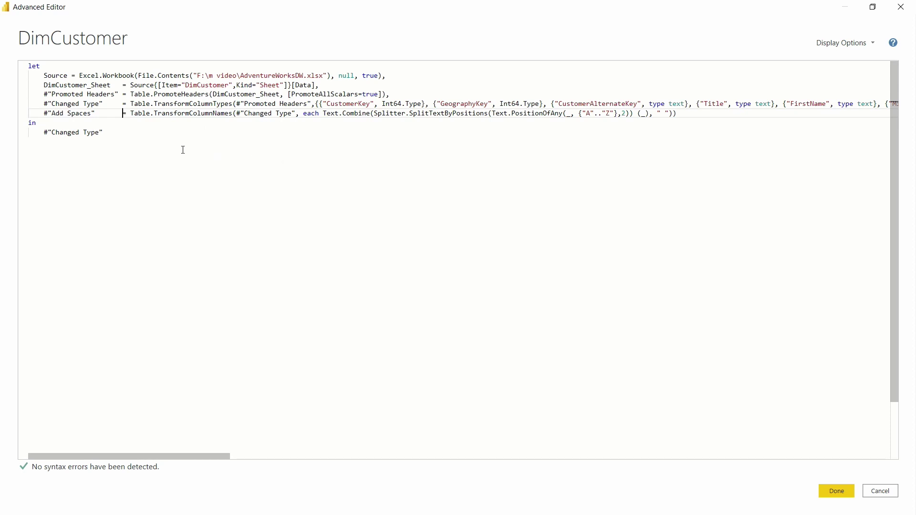
- Replace #"Changed Type" after 'in' with #"Add Spaces" and apply the DimCustomer code
click(65, 133)
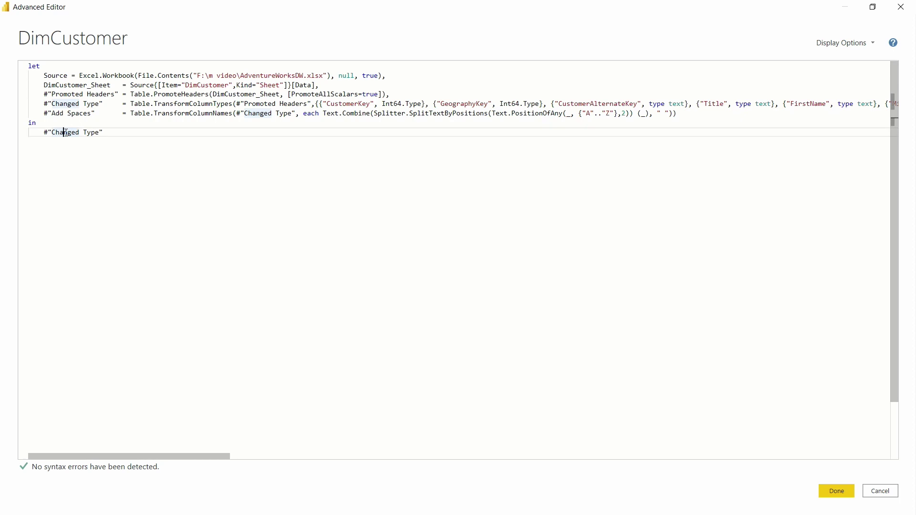
mouse_move(64, 132)
drag(54, 133, 99, 132)
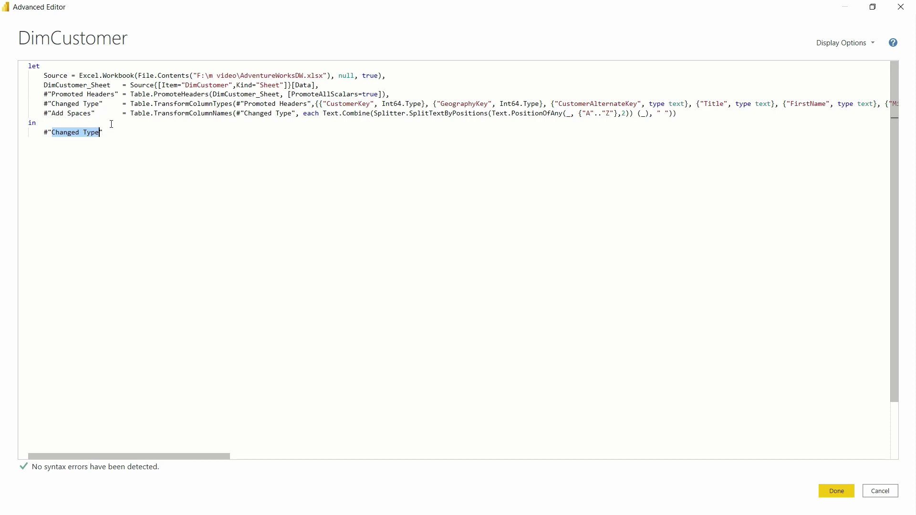
key(BackSpace)
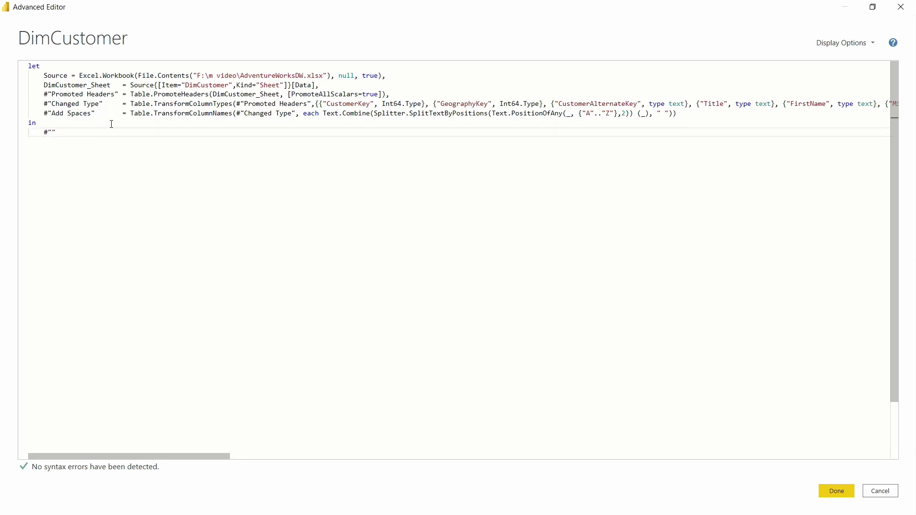
text(Add Ap)
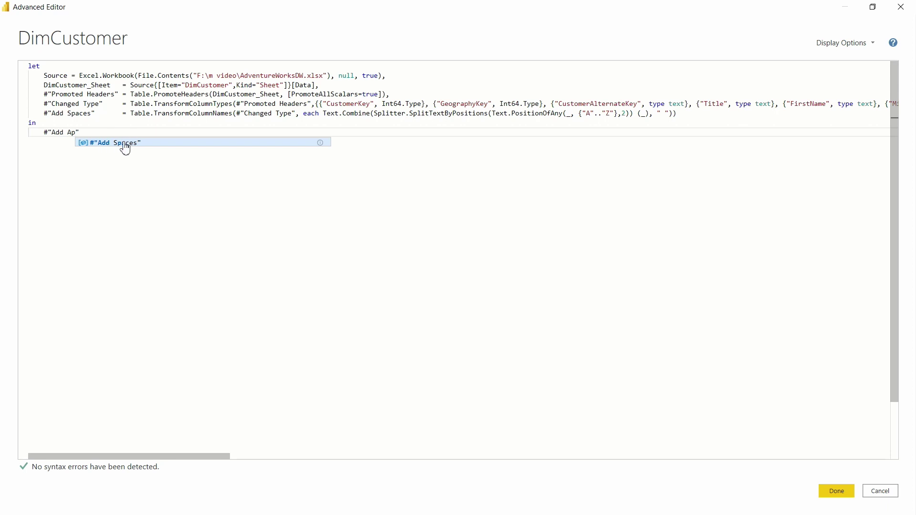
click(124, 144)
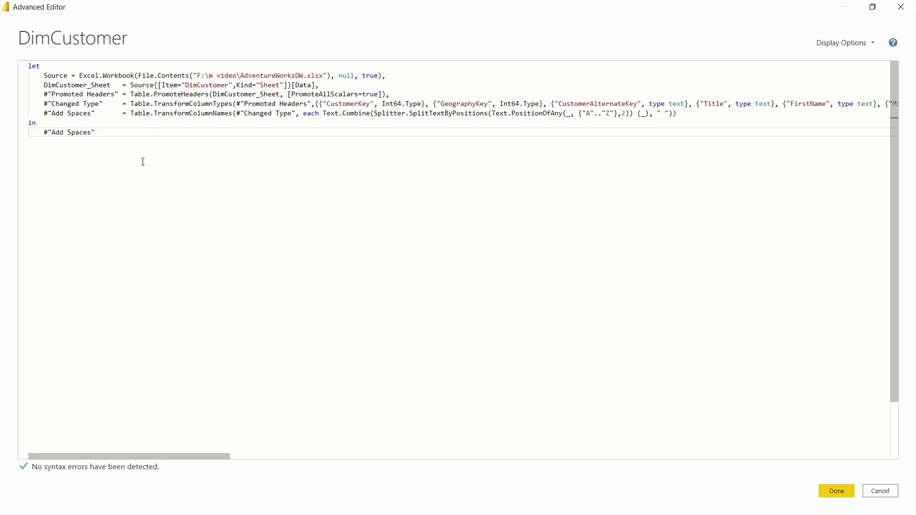
click(849, 496)
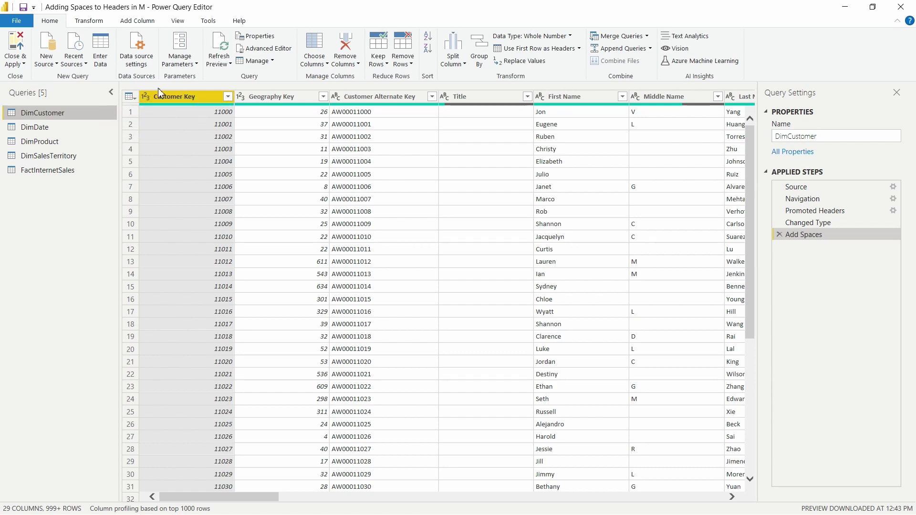
- Open DimDate's M code and add a comma and new line after Changed Type
click(54, 130)
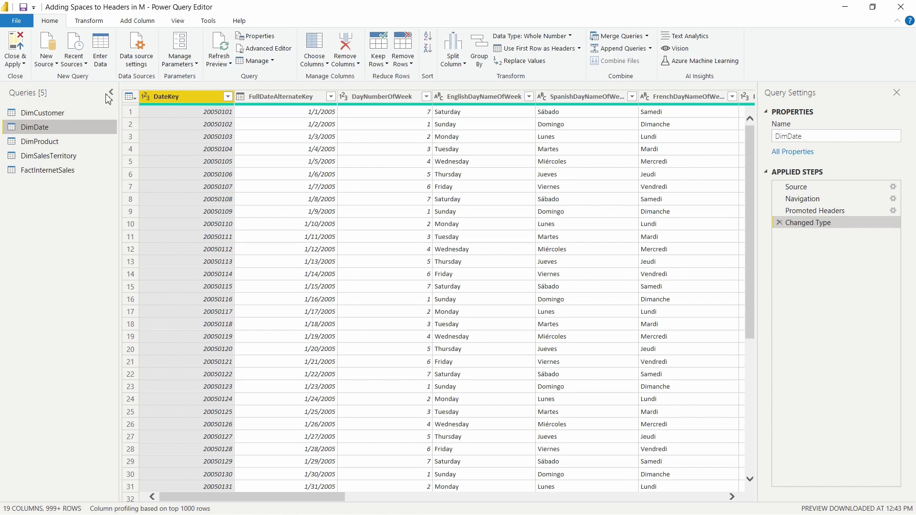
click(264, 48)
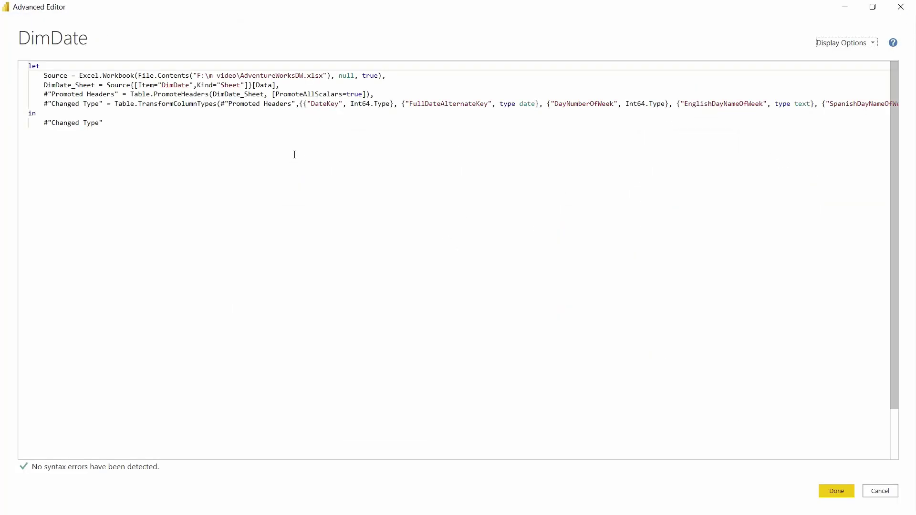
click(86, 103)
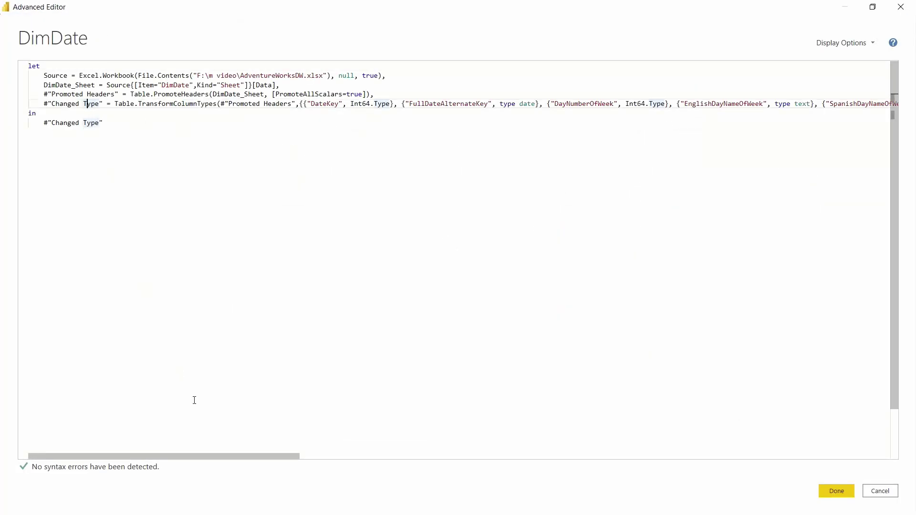
drag(198, 456, 824, 458)
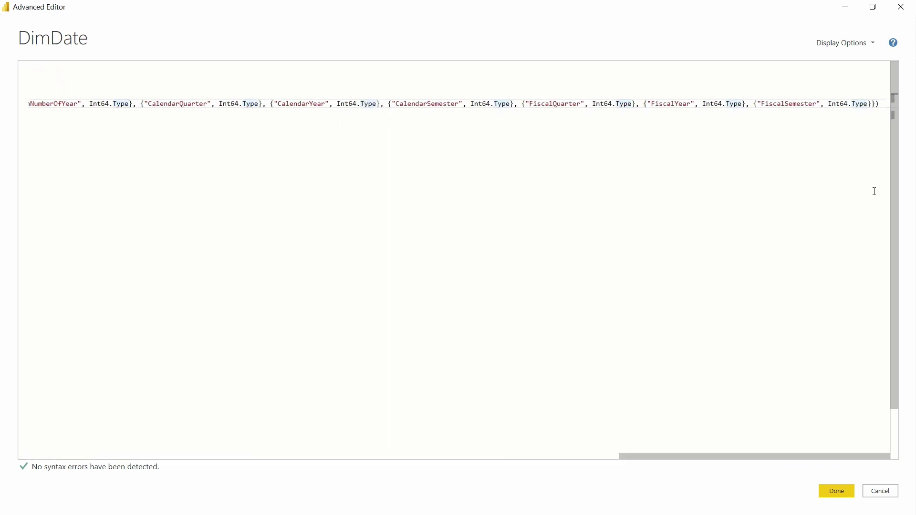
click(880, 110)
text(,)
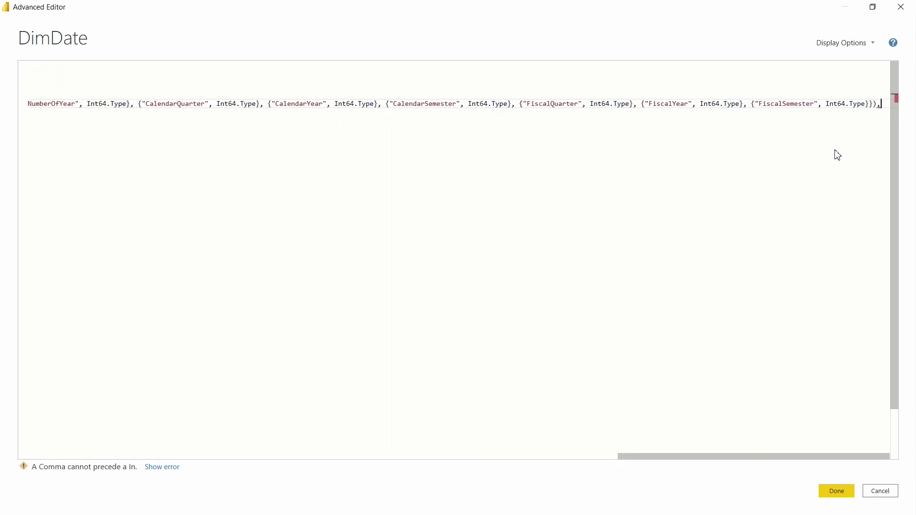
key(Return)
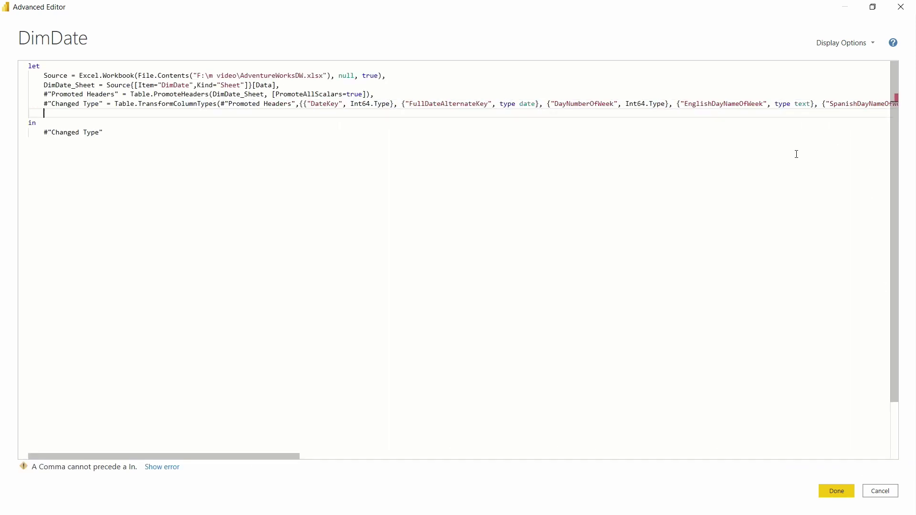
- Paste the Add Spaces step and change the 'in' reference to #"Add Spaces", then confirm
text(#"Add Spaces"  = Table.TransformColumnNames  (#"Changed Type",  each Text.Combine(Splitter.SplitTextByPositions(Text.PositionOfAny(_, {"A".."Z"},2)) (_), " ")))
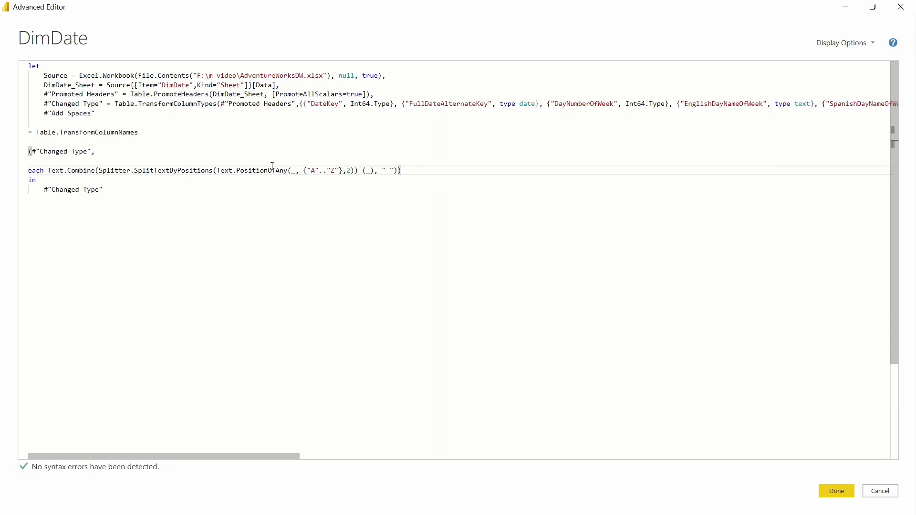
drag(52, 191, 99, 191)
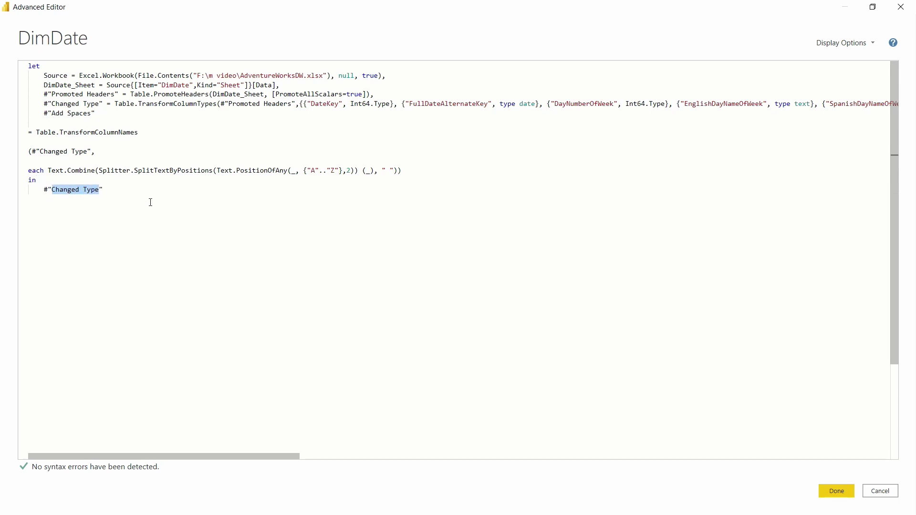
text(Add)
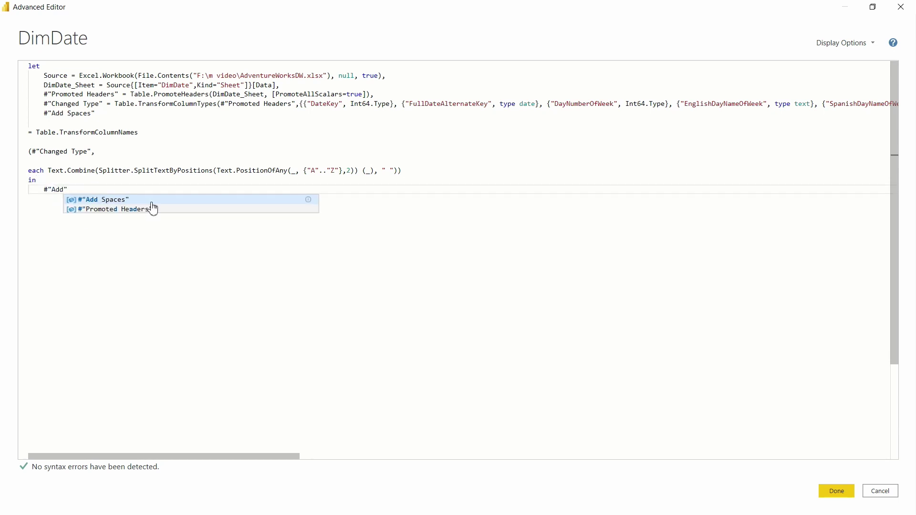
click(105, 197)
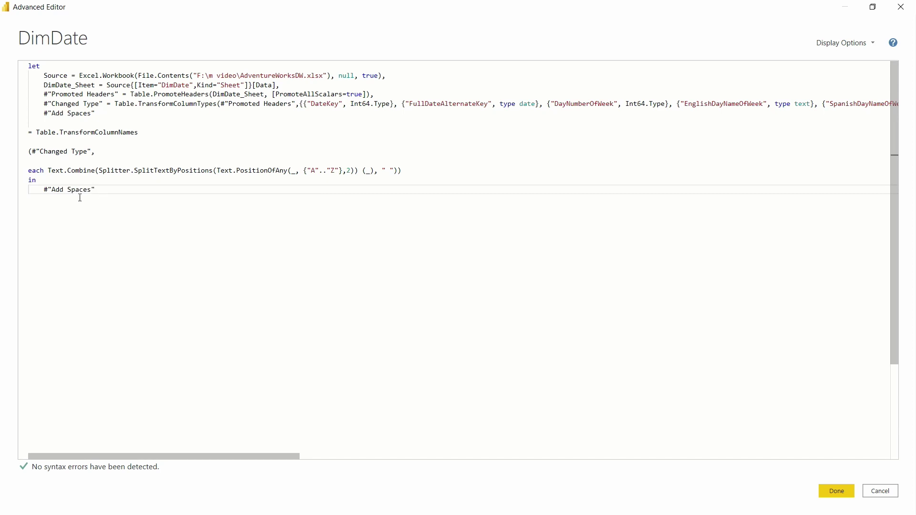
click(841, 492)
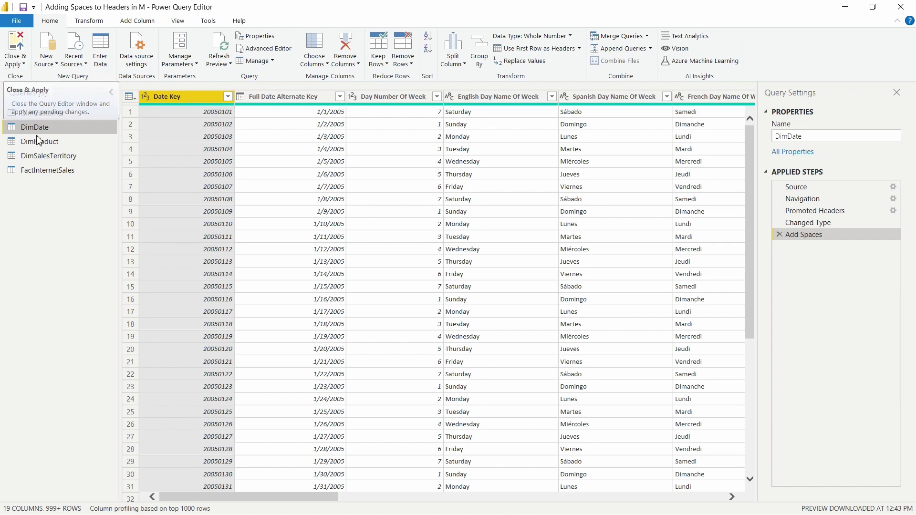
- Close & Apply to load the spaced column names into the Power BI report
click(16, 43)
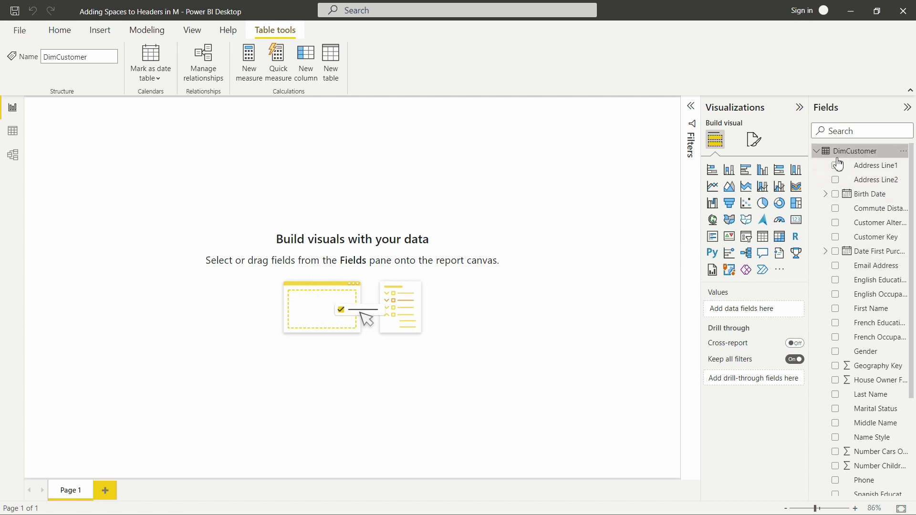
scroll(854, 228, down, 5)
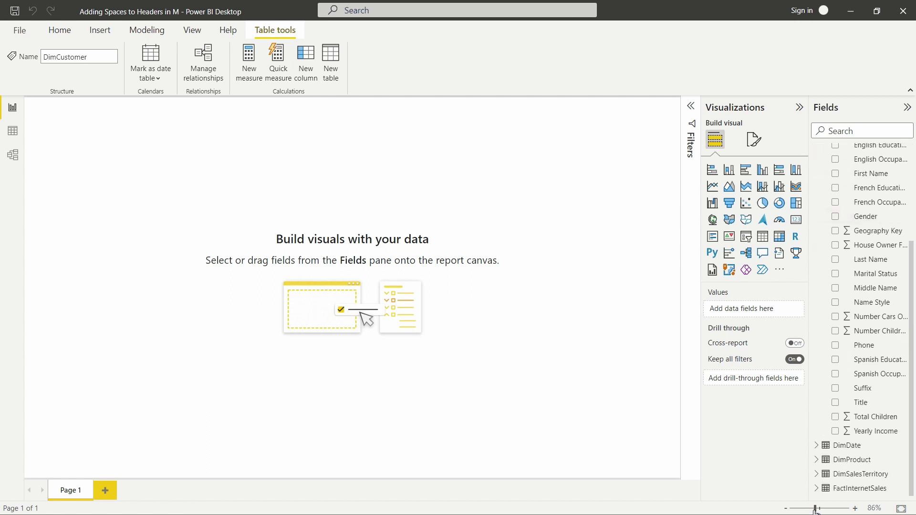
click(816, 445)
scroll(872, 346, down, 6)
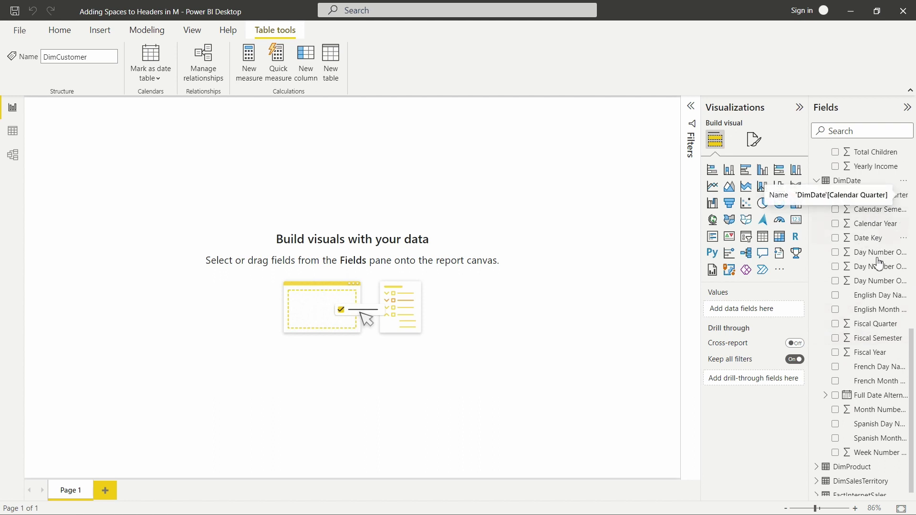
click(816, 467)
scroll(890, 411, down, 3)
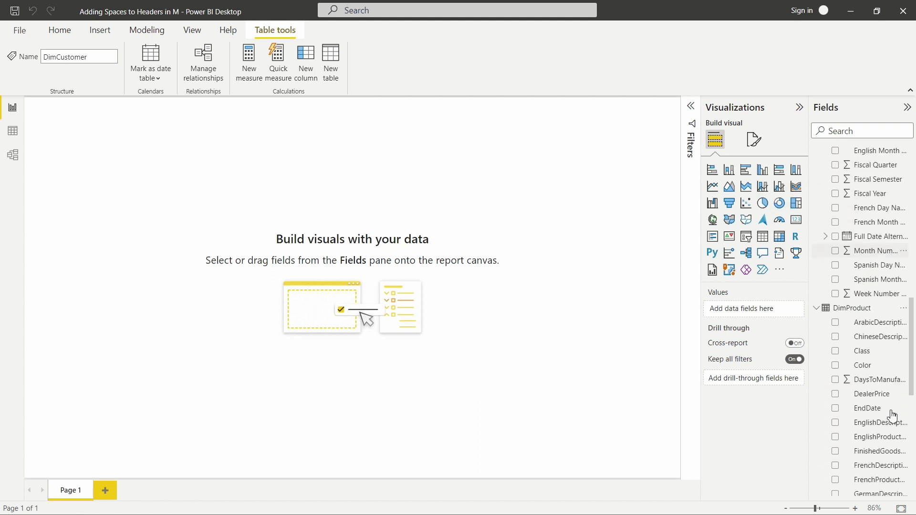
click(817, 308)
scroll(875, 282, up, 5)
scroll(877, 278, up, 3)
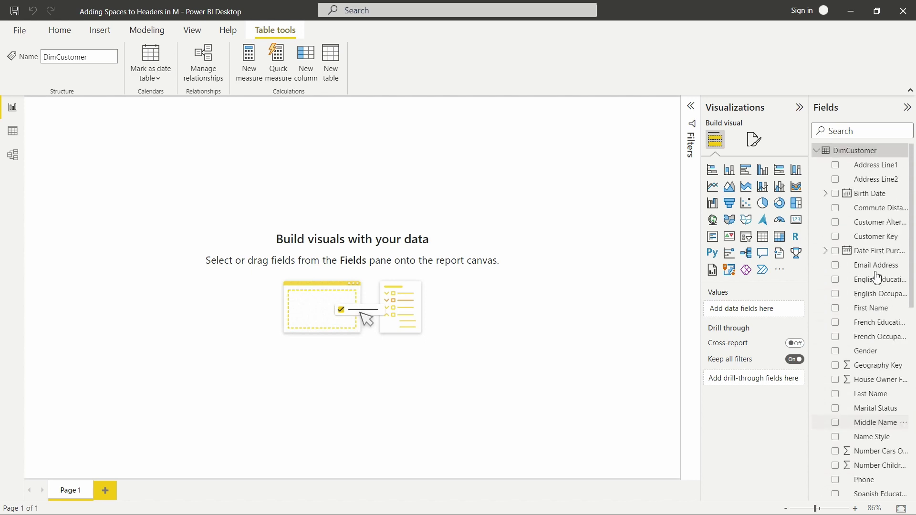